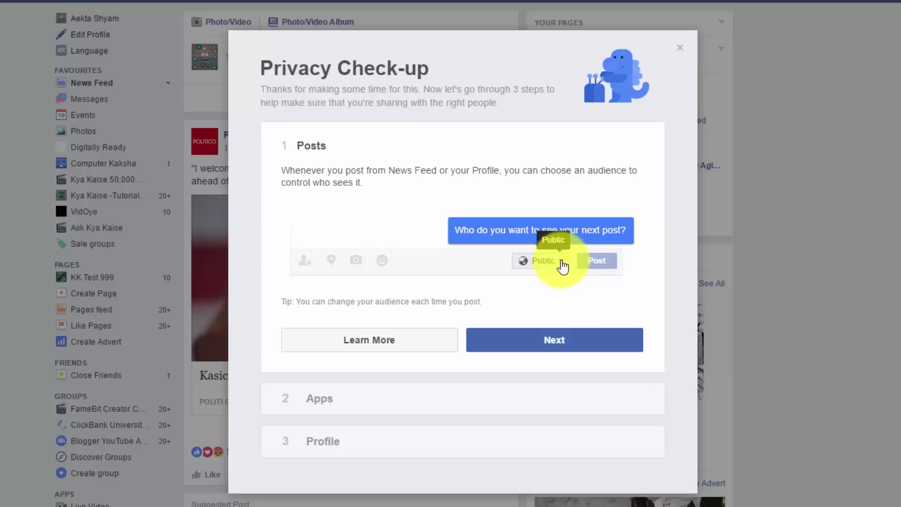
Set the next post's audience to Friends in the Privacy Check-up and continue through the Apps section.
left_click(563, 266)
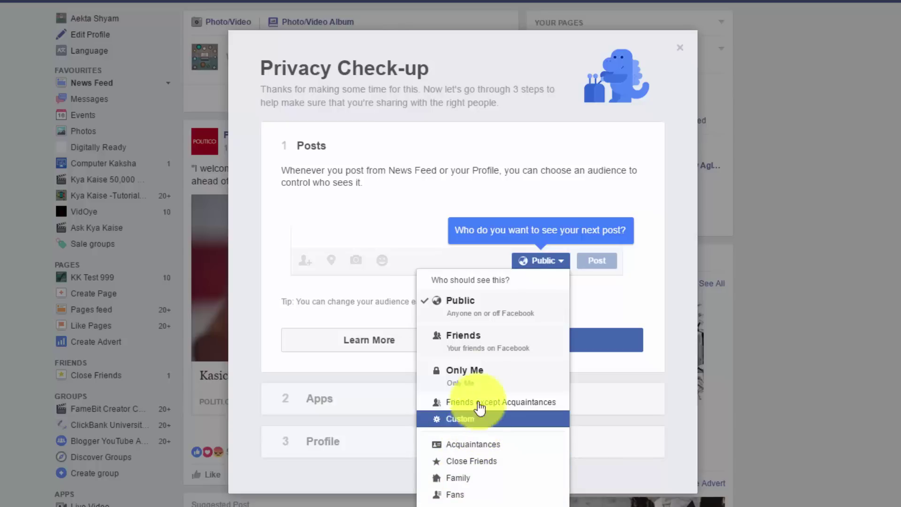
left_click(475, 340)
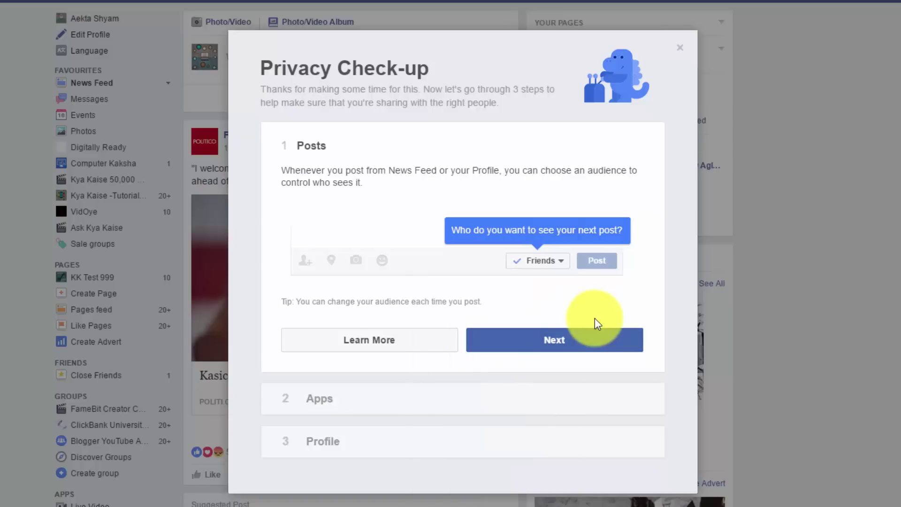
left_click(569, 340)
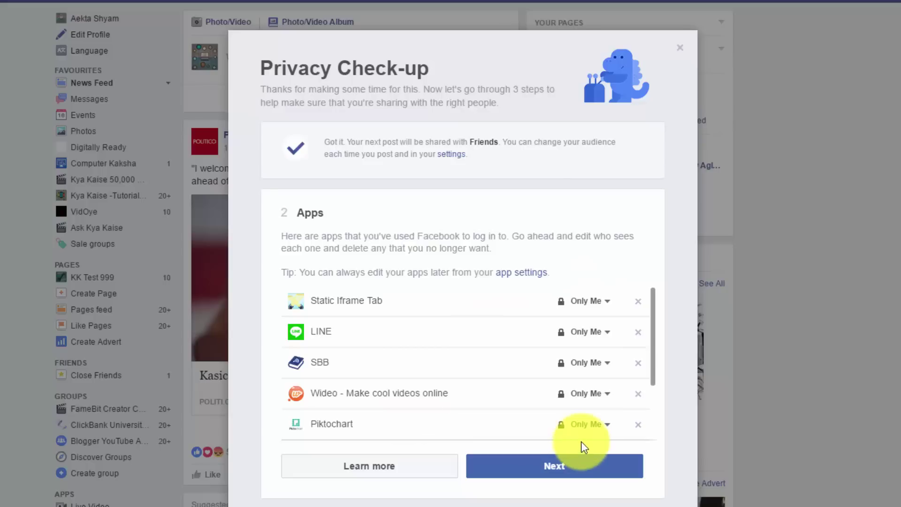
left_click(556, 467)
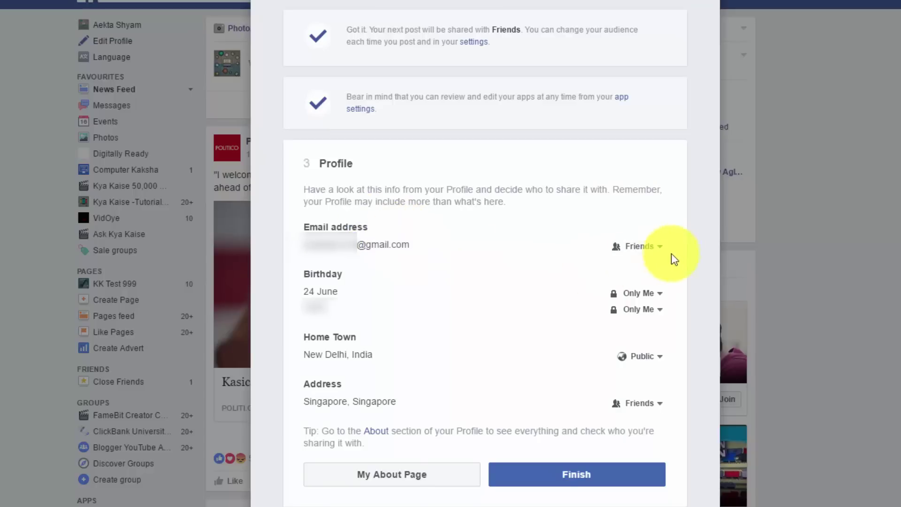
Restrict the profile's email address visibility to Only Me, then finish and close the Privacy Check-up.
left_click(651, 255)
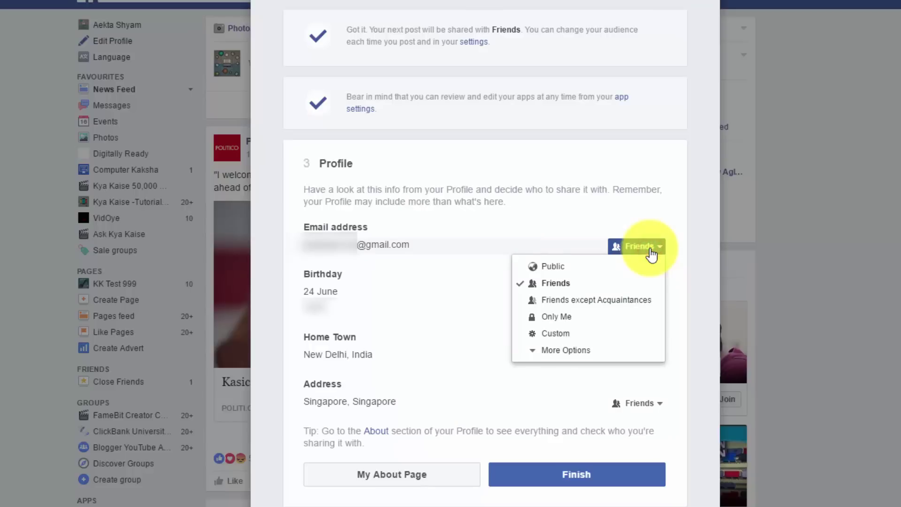
left_click(582, 326)
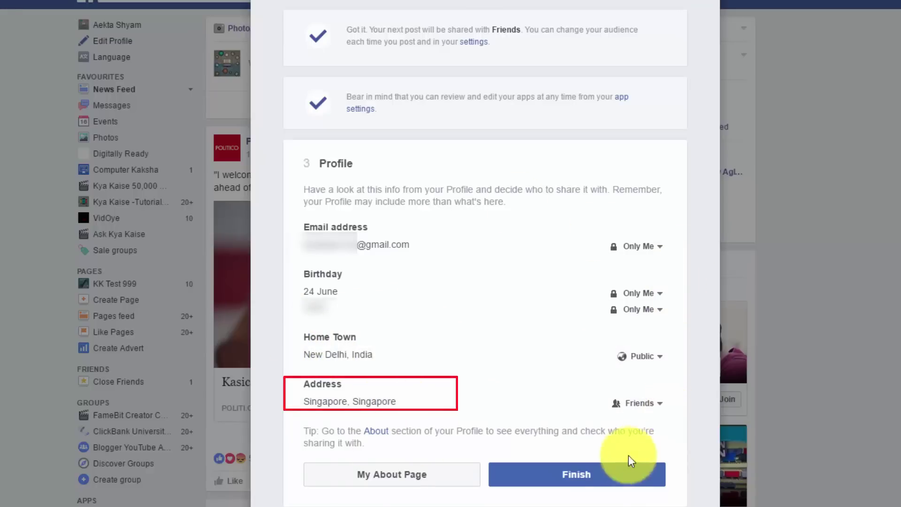
left_click(612, 478)
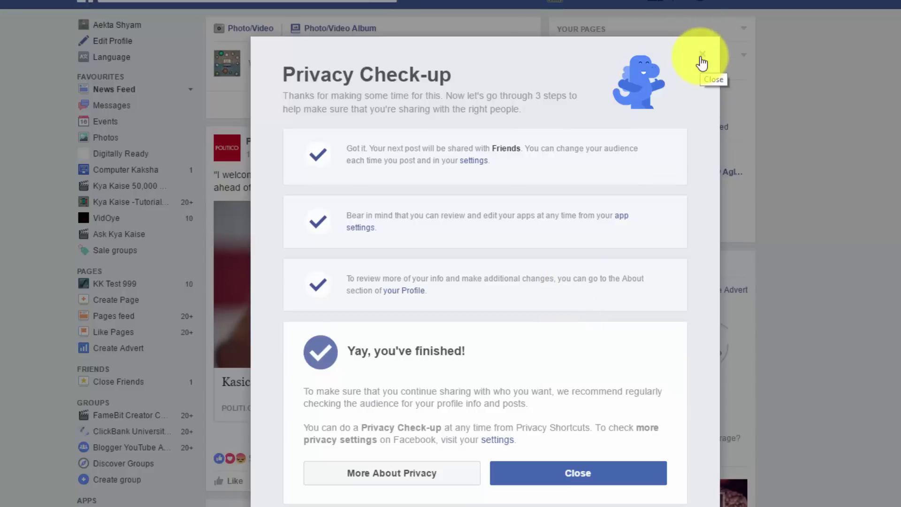
left_click(700, 59)
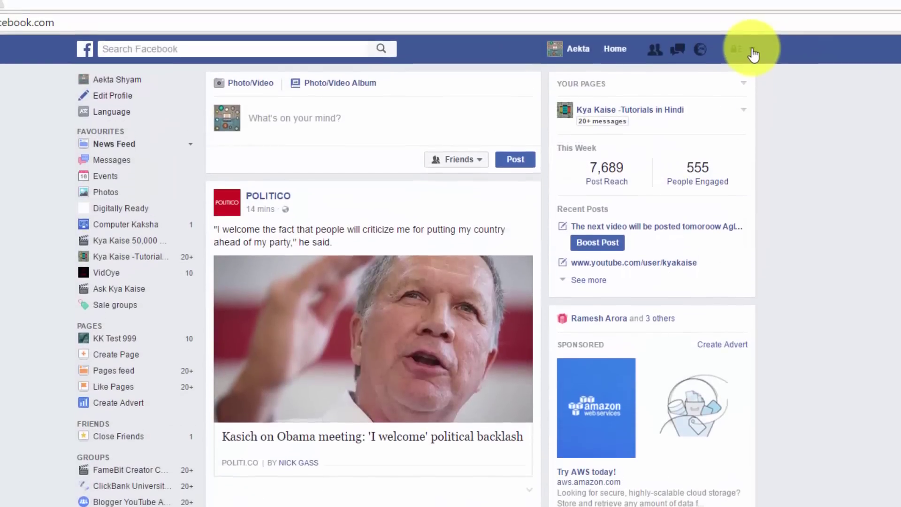
In the account's privacy settings, choose Friends as the audience for future posts.
left_click(752, 51)
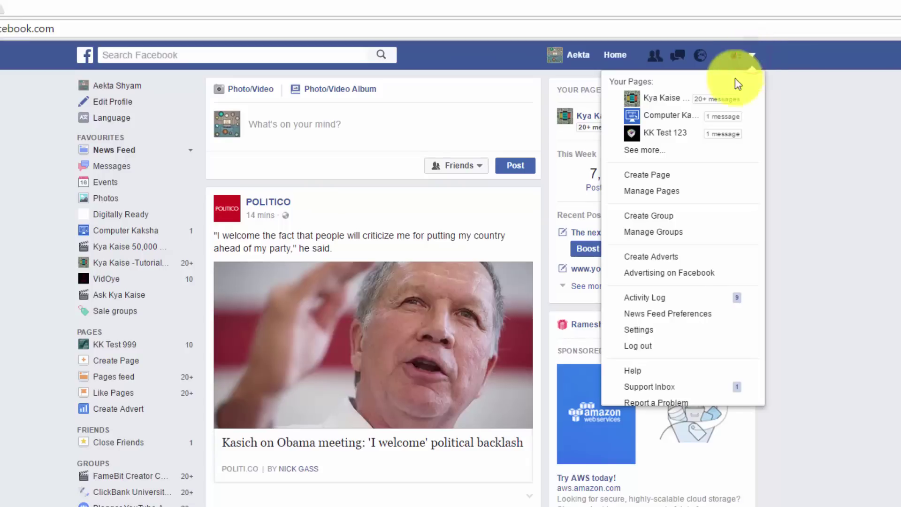
left_click(693, 331)
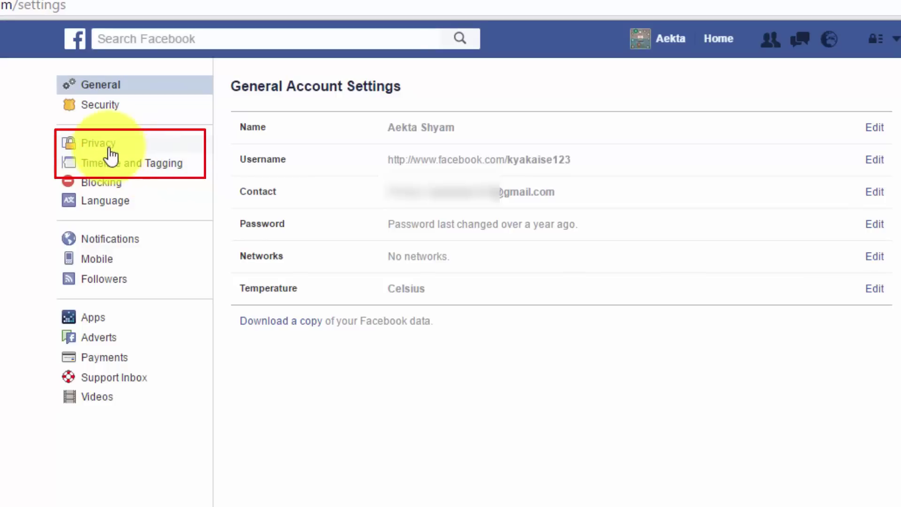
left_click(96, 147)
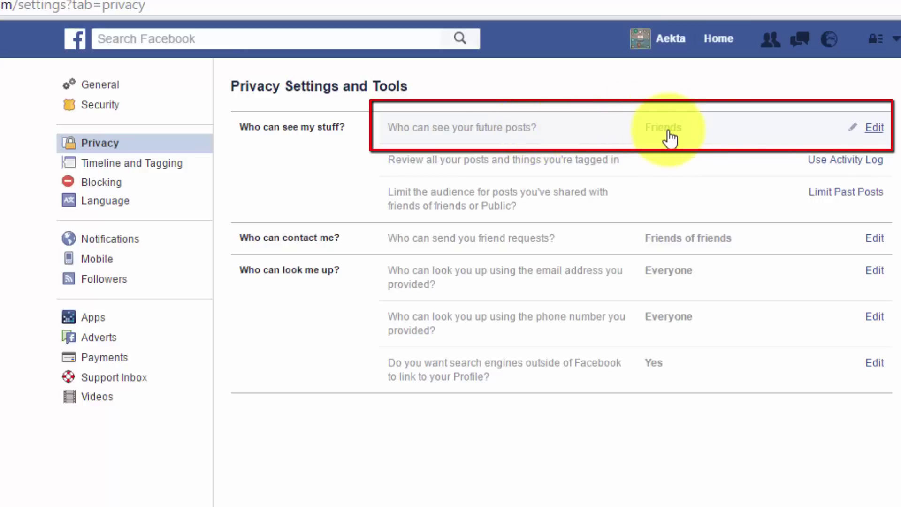
left_click(878, 127)
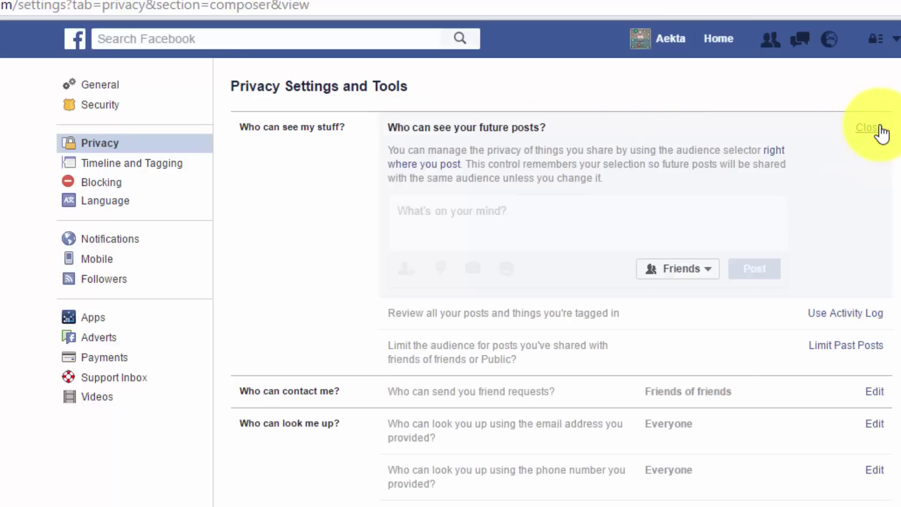
left_click(706, 269)
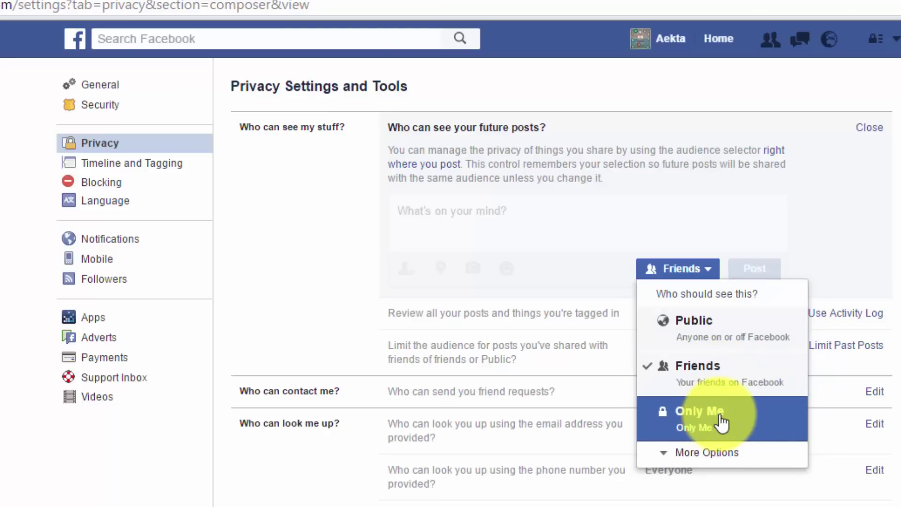
left_click(726, 379)
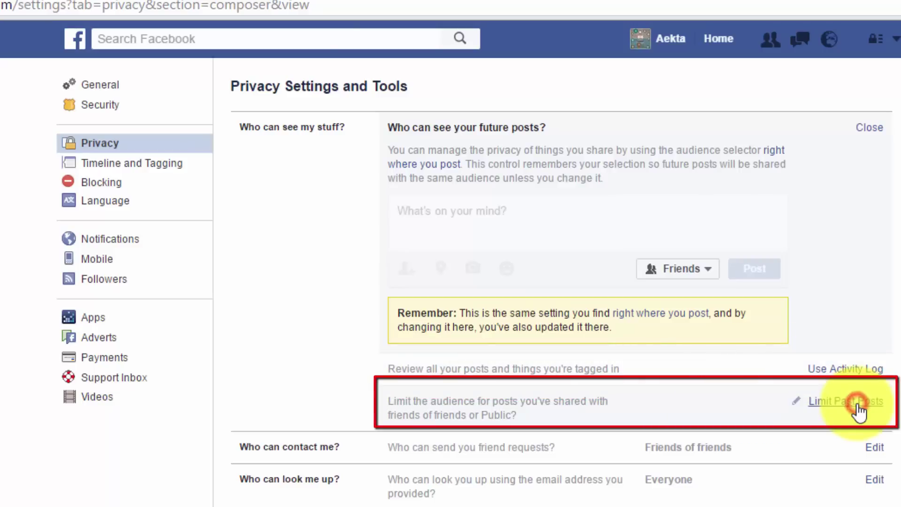
Review the option to limit old posts and the choices for who can send friend requests.
left_click(859, 403)
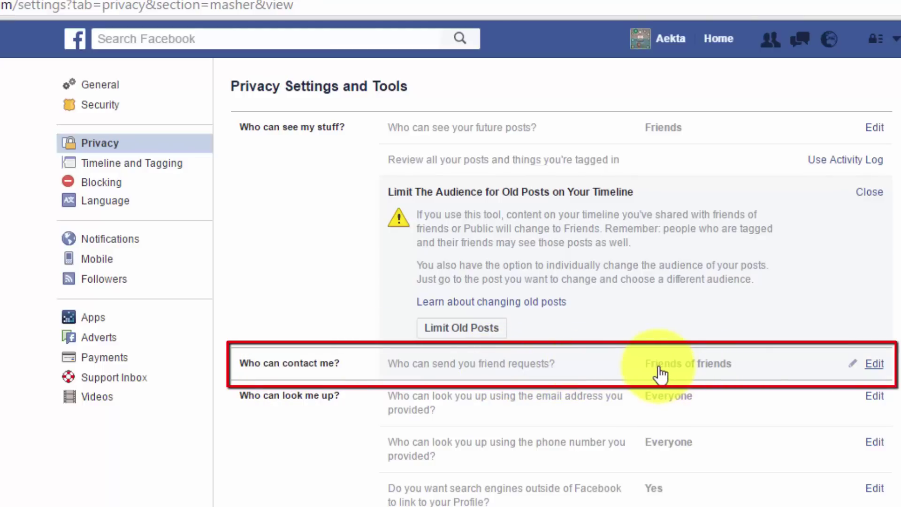
left_click(874, 364)
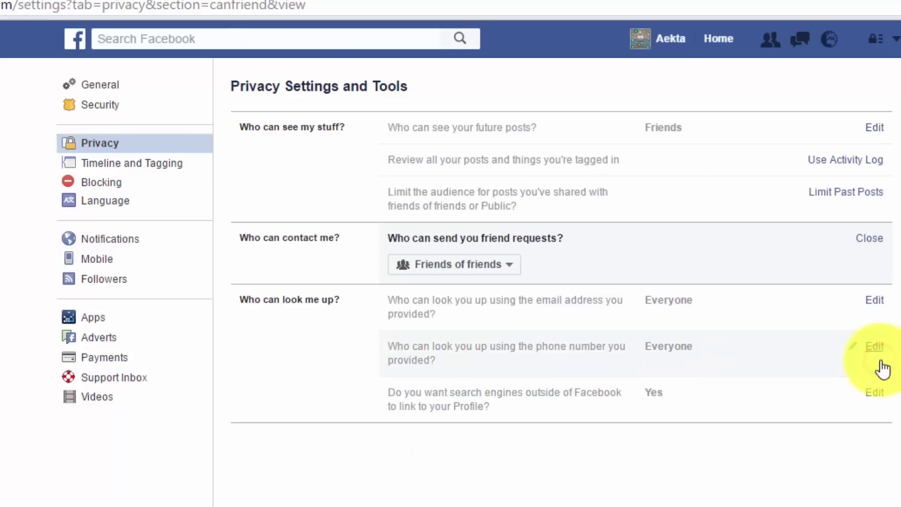
left_click(491, 267)
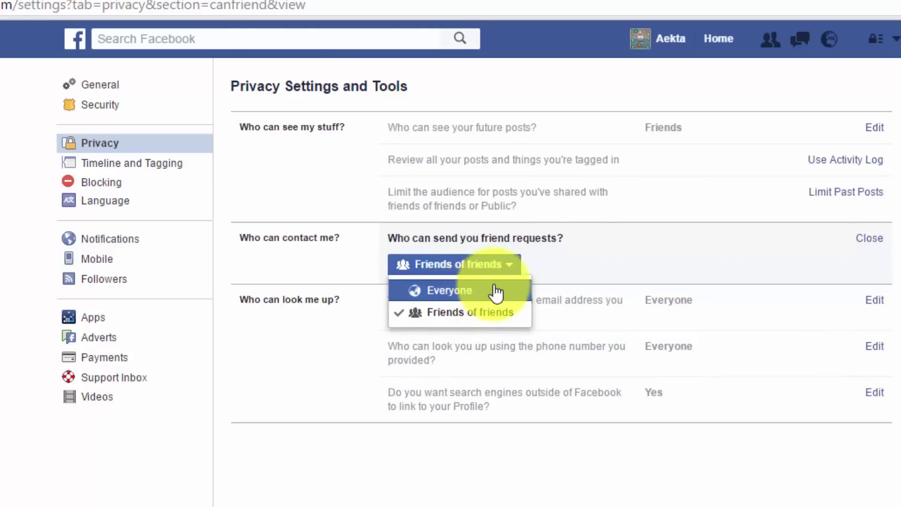
left_click(581, 265)
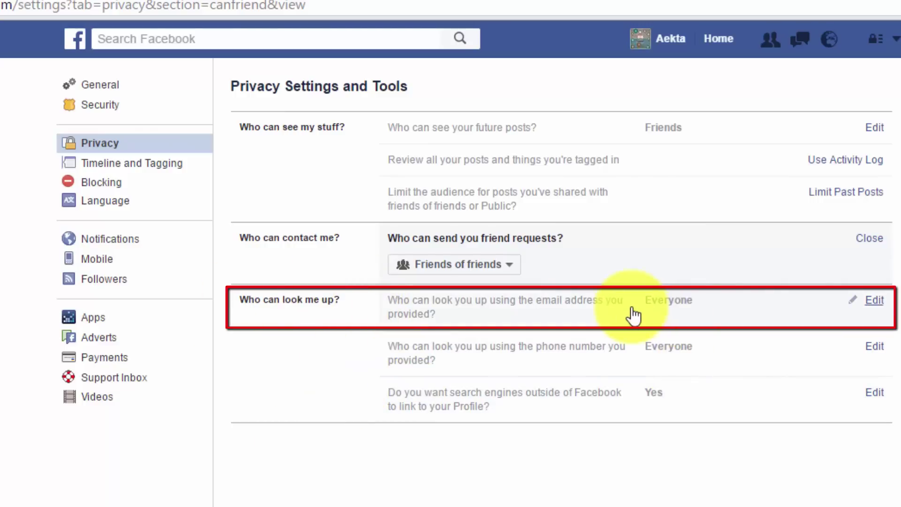
Allow only Friends of friends to look up the account using the provided email address.
left_click(876, 301)
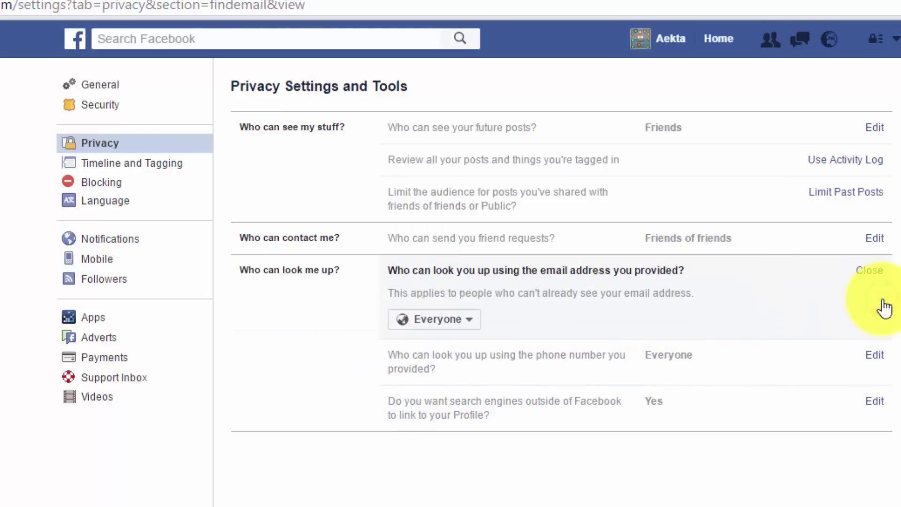
left_click(444, 319)
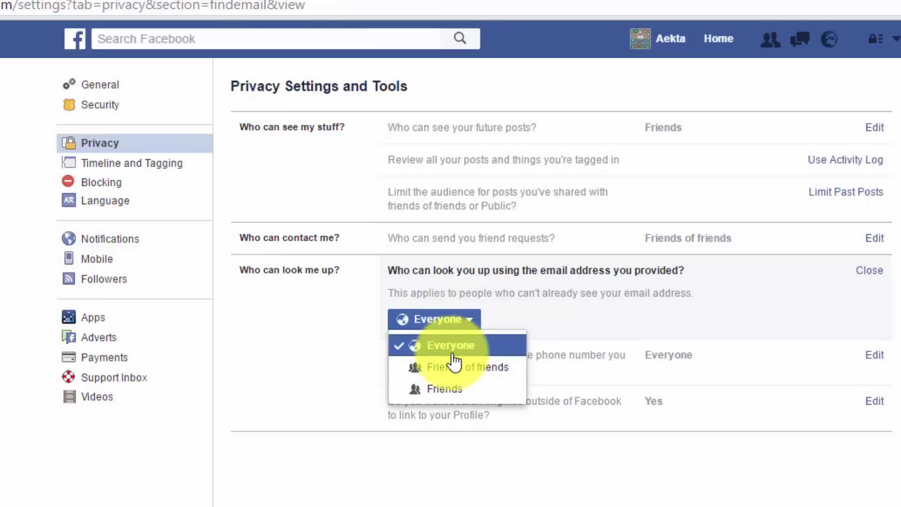
left_click(453, 371)
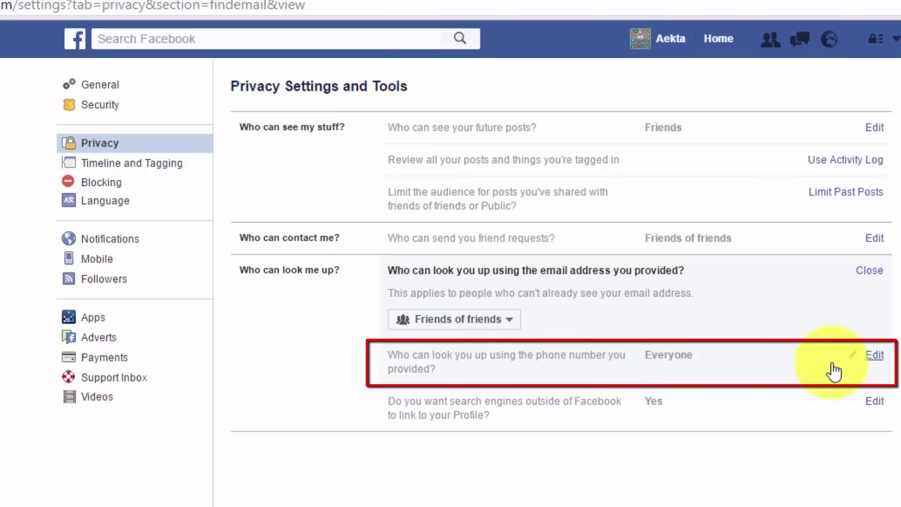
Allow only Friends to look up the account using the provided phone number.
left_click(876, 356)
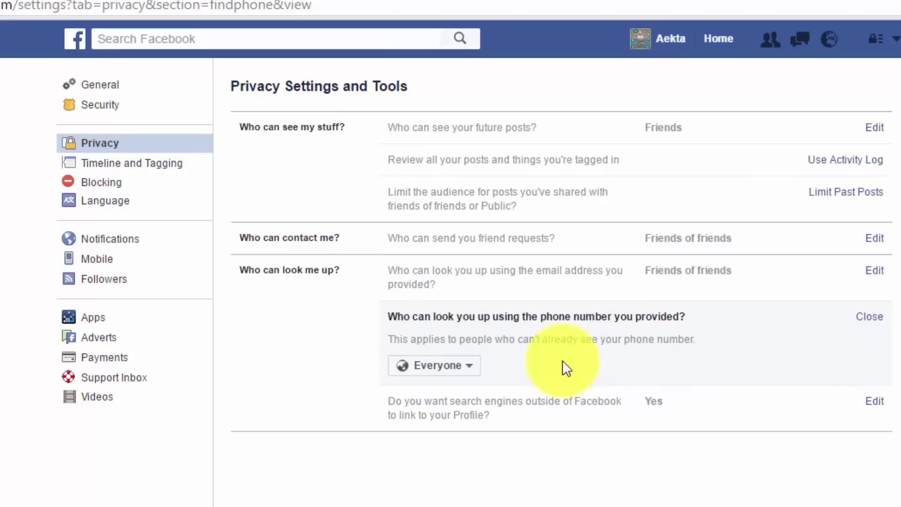
left_click(458, 369)
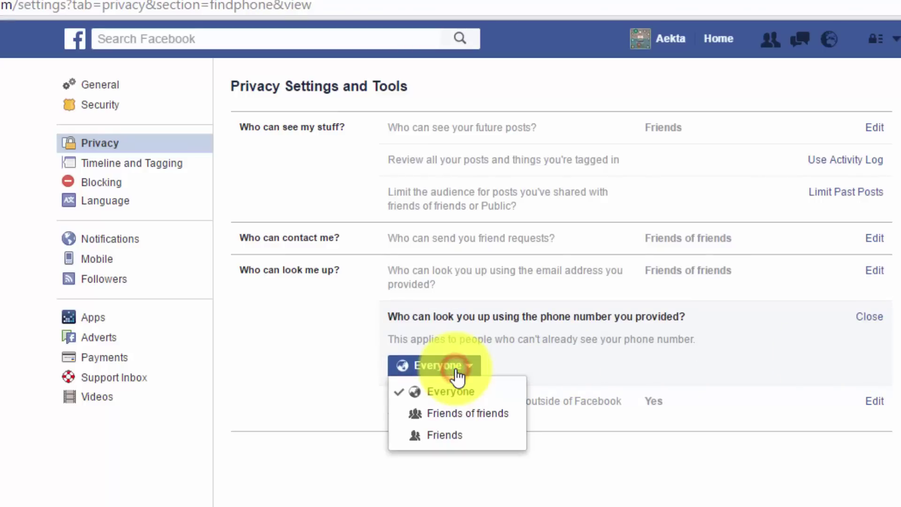
left_click(453, 435)
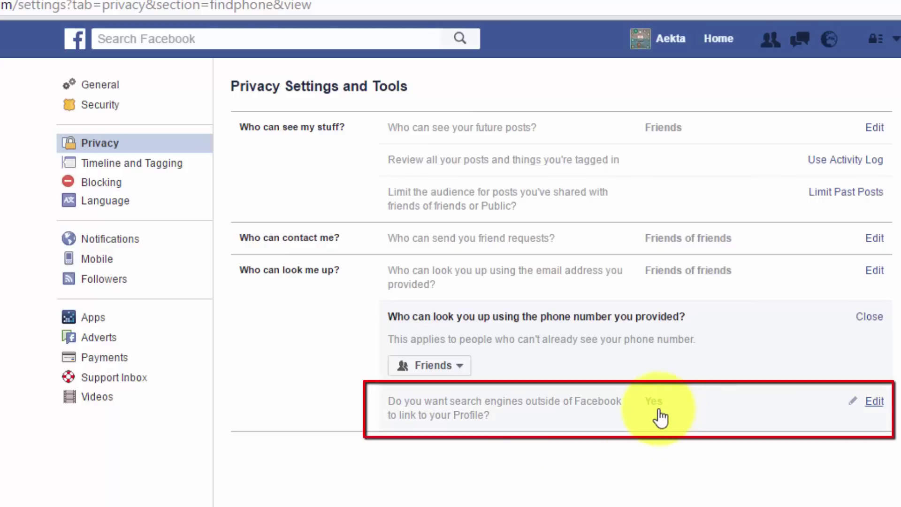
Stop search engines outside of Facebook from linking to the profile, and close that setting.
left_click(876, 403)
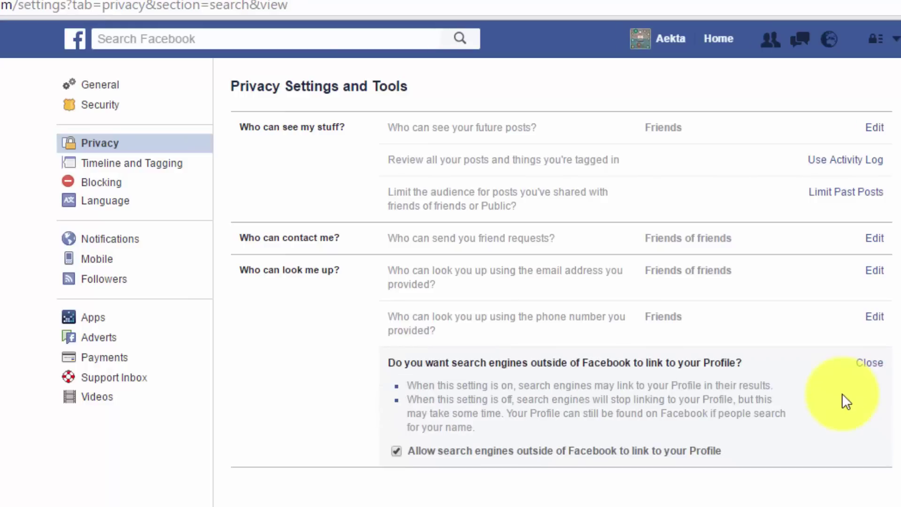
left_click(394, 452)
left_click(665, 225)
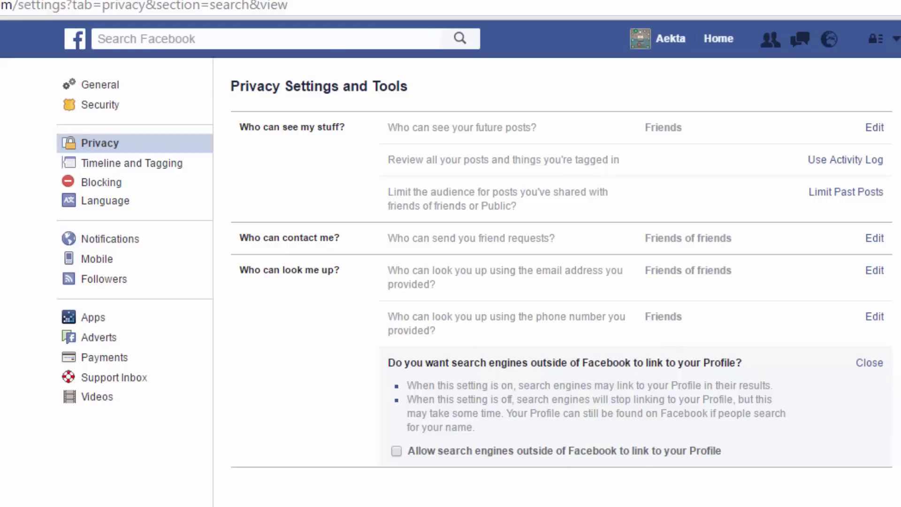
left_click(868, 363)
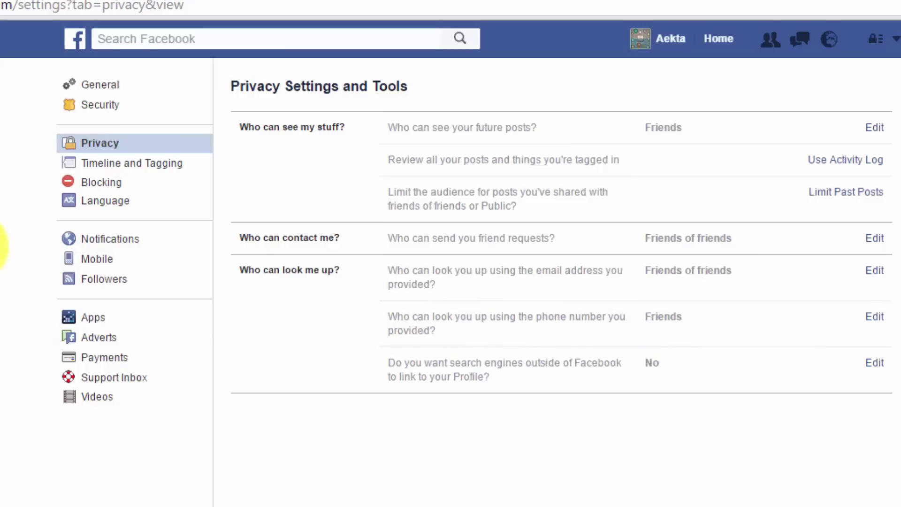
In the Timeline and Tagging settings, limit who can post on the timeline to Only Me.
left_click(137, 164)
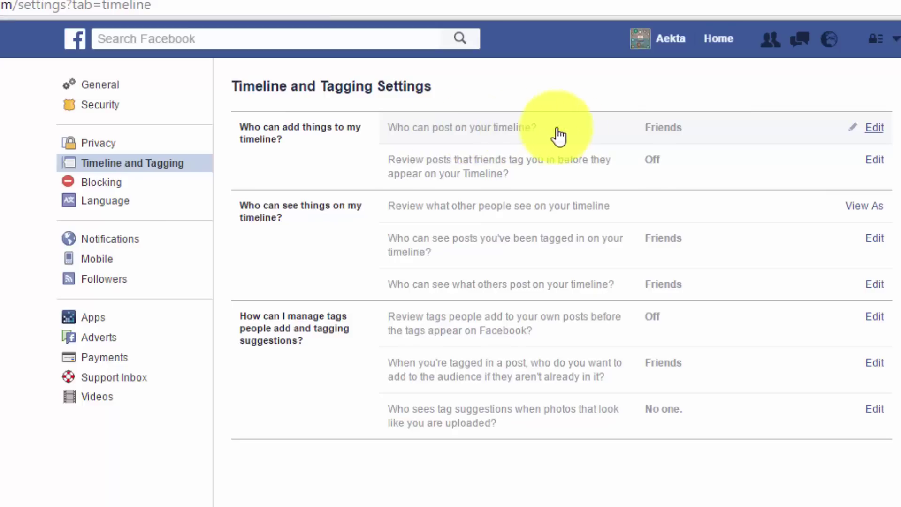
left_click(878, 129)
left_click(424, 154)
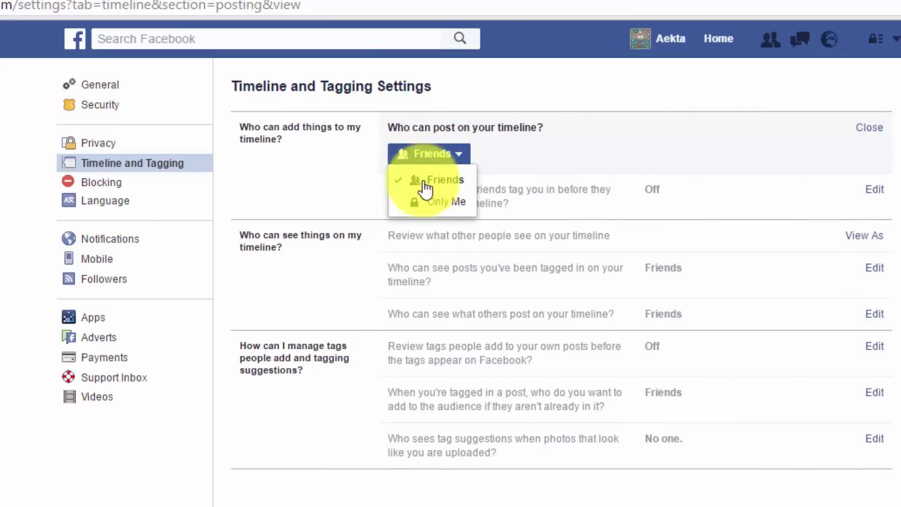
left_click(429, 205)
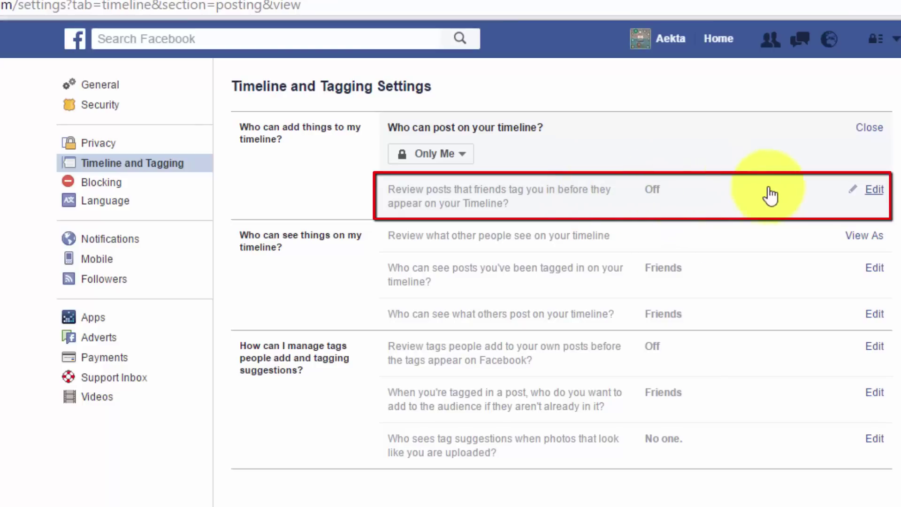
Enable review of posts that friends tag you in before they appear on the timeline, and close that setting.
left_click(874, 190)
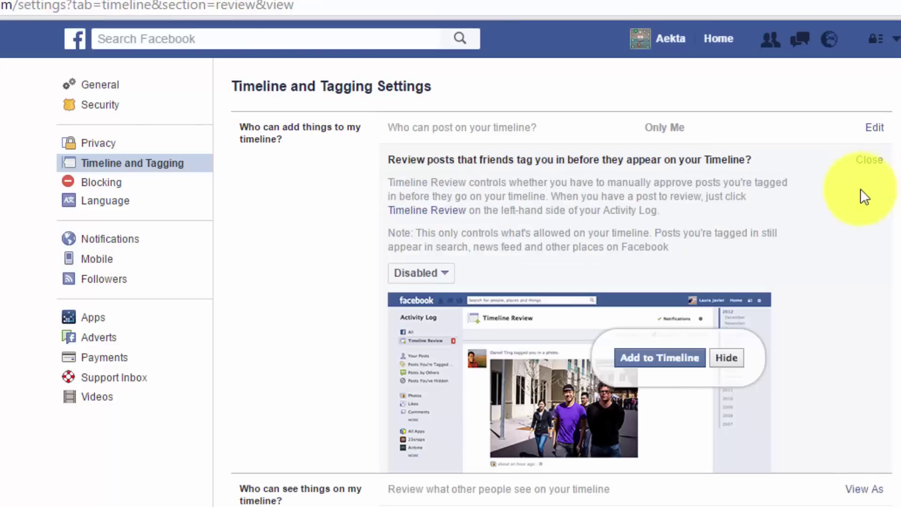
left_click(430, 275)
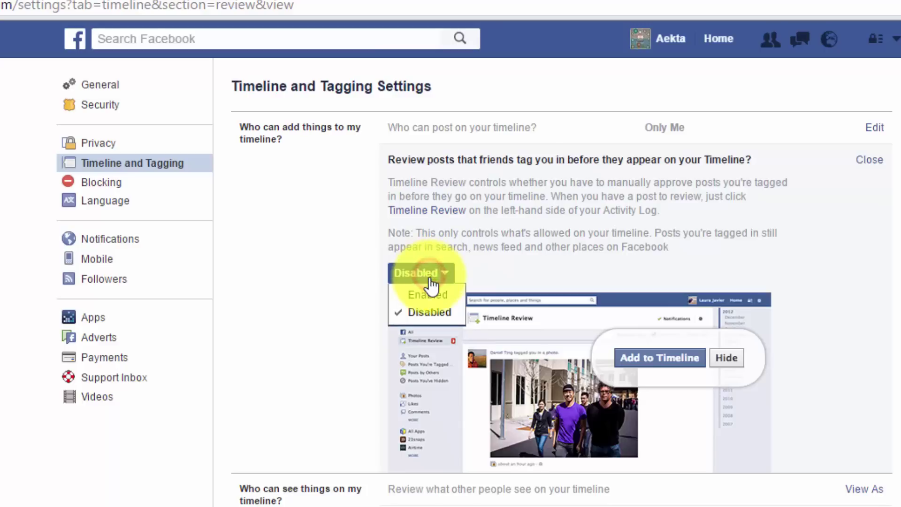
left_click(429, 295)
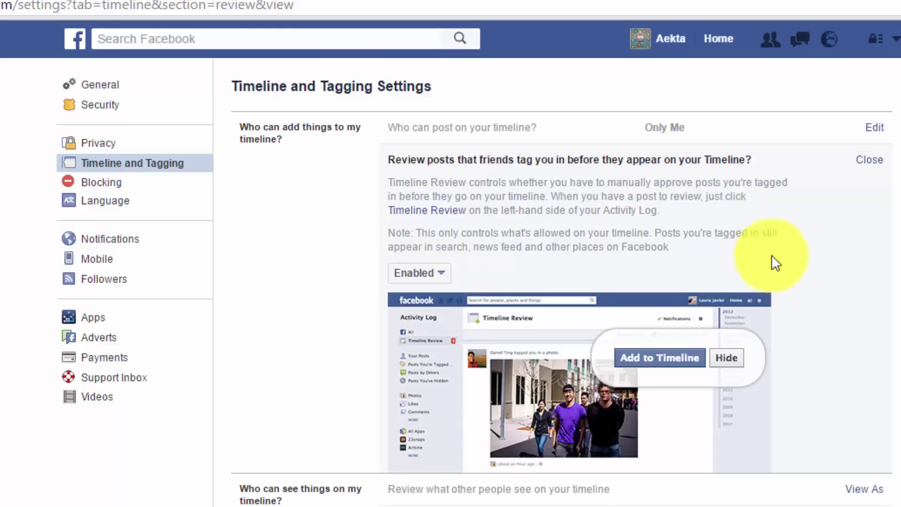
left_click(872, 167)
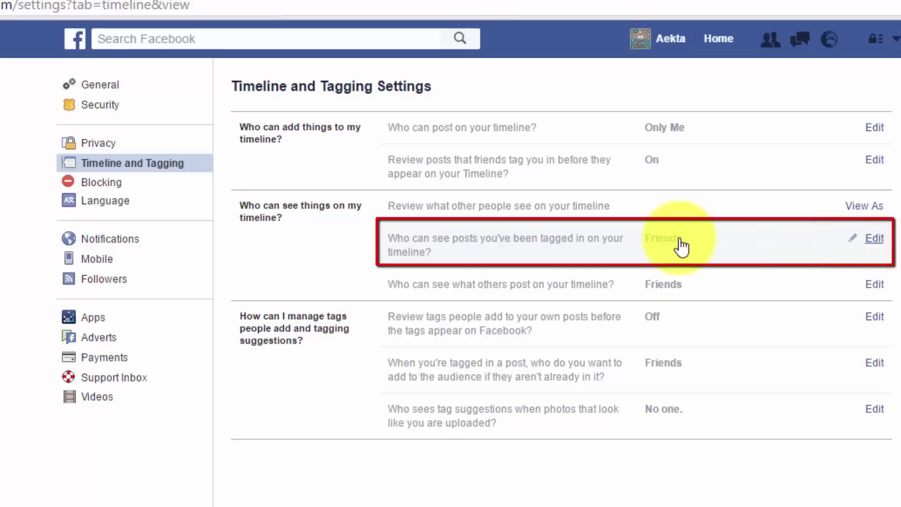
Limit who can see posts you've been tagged in on your timeline to Only Me.
left_click(875, 239)
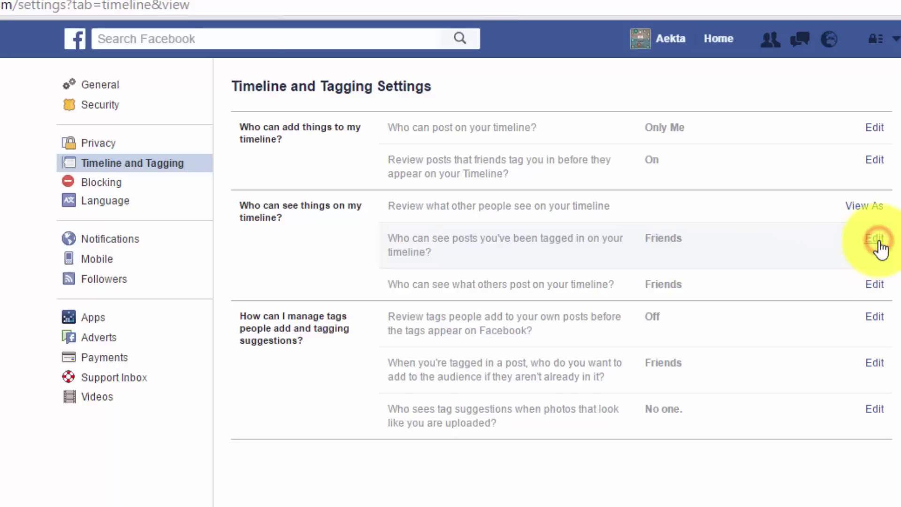
left_click(431, 265)
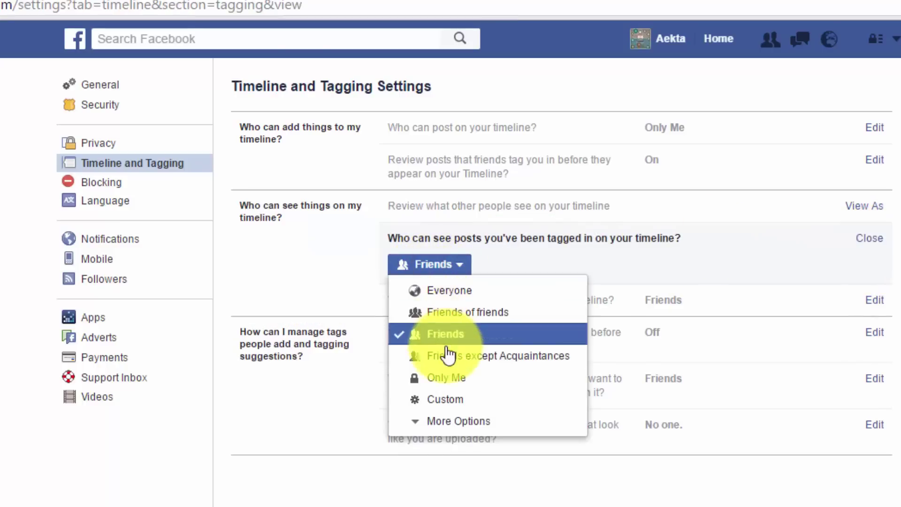
left_click(445, 374)
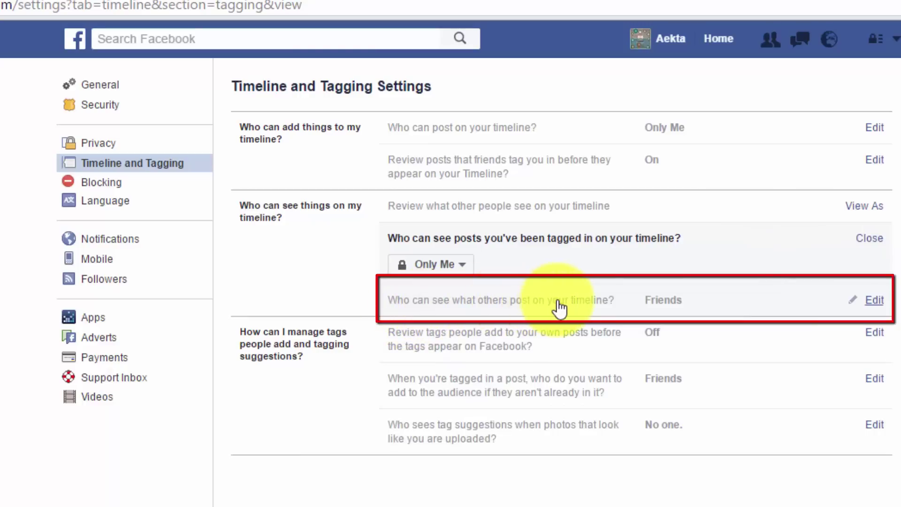
Limit who can see what others post on your timeline to Only Me.
left_click(875, 300)
left_click(416, 311)
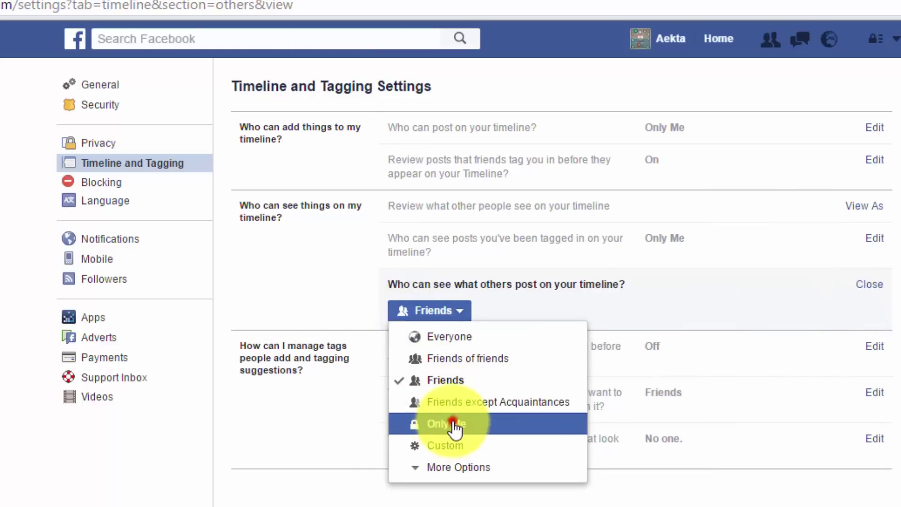
left_click(453, 422)
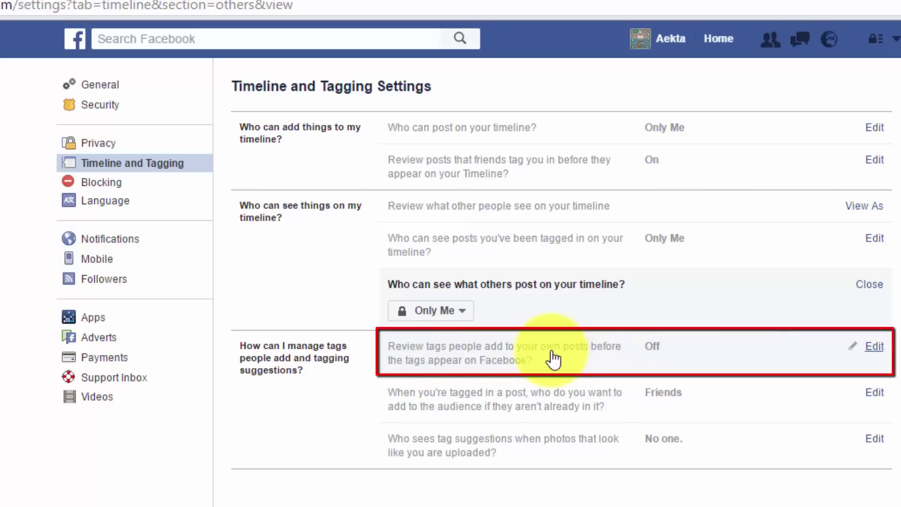
Enable review of tags people add to your own posts before the tags appear on Facebook.
left_click(873, 348)
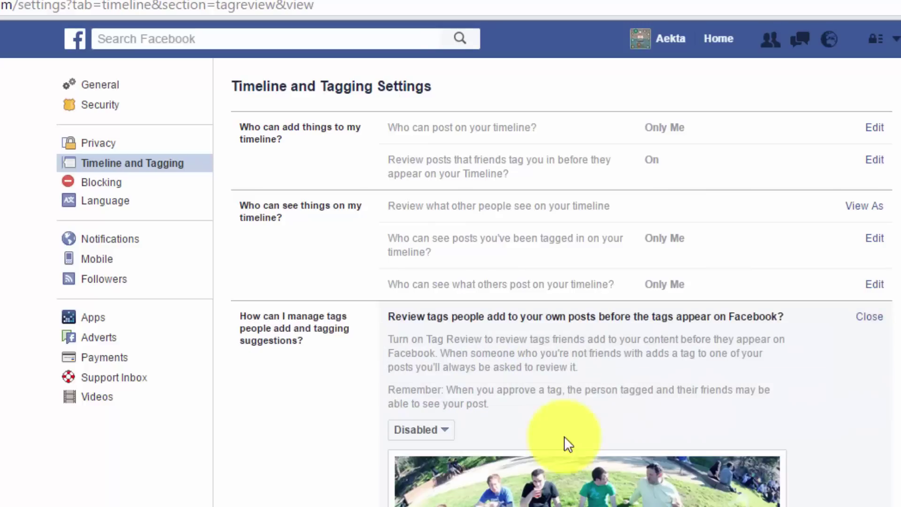
left_click(439, 430)
left_click(427, 452)
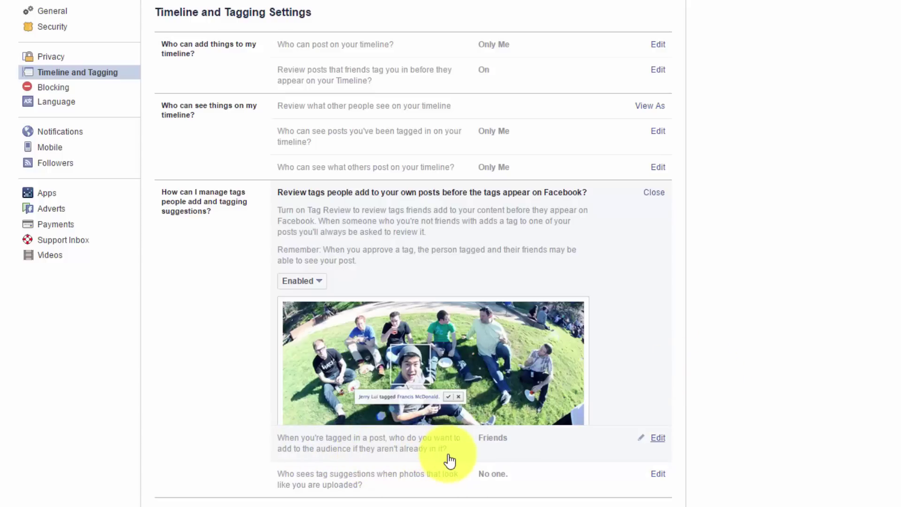
Set the audience added when you're tagged in a post to Only Me.
left_click(659, 440)
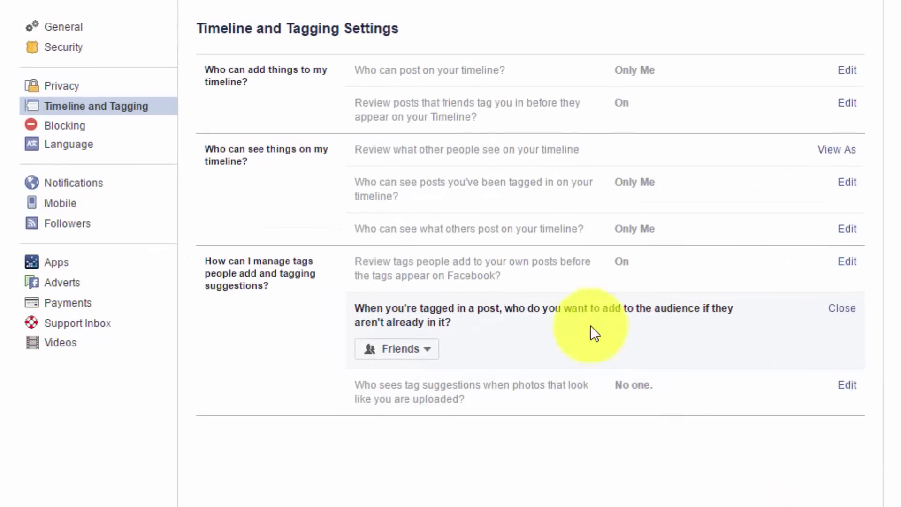
left_click(425, 350)
left_click(413, 396)
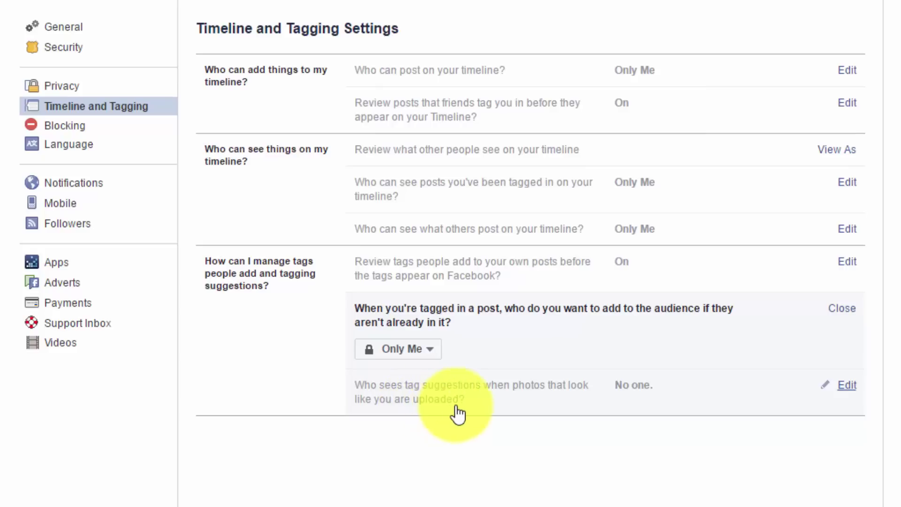
Examine who sees tag suggestions when photos that look like you are uploaded, including the available audience choices.
left_click(514, 399)
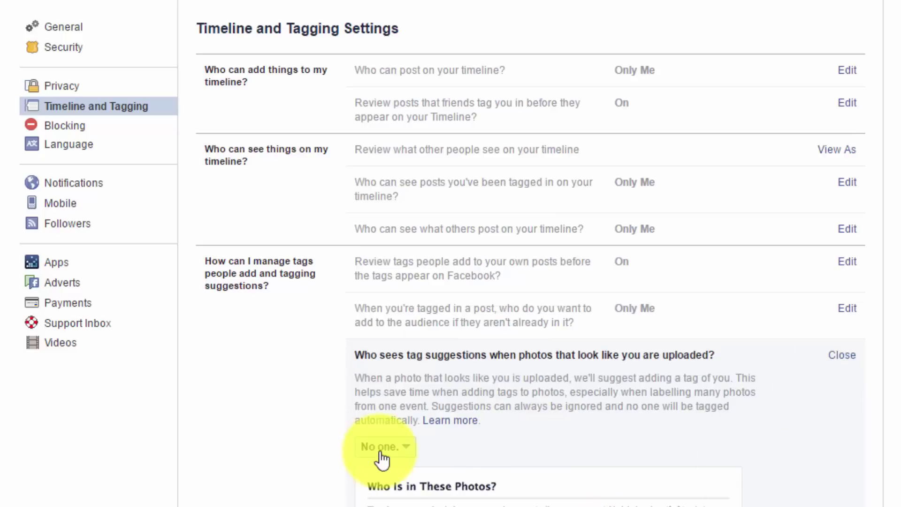
left_click(387, 449)
left_click(519, 436)
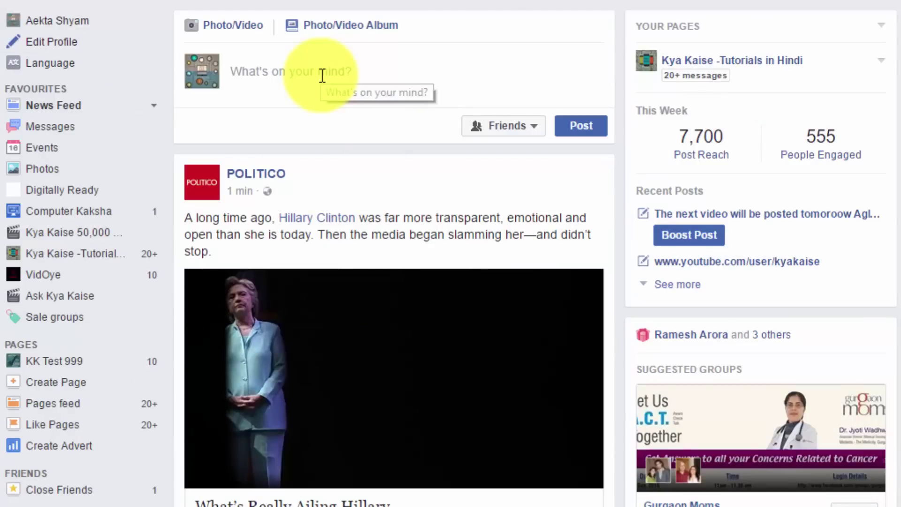
Start a status post on the News Feed and expand its audience choices to include More Options.
left_click(322, 75)
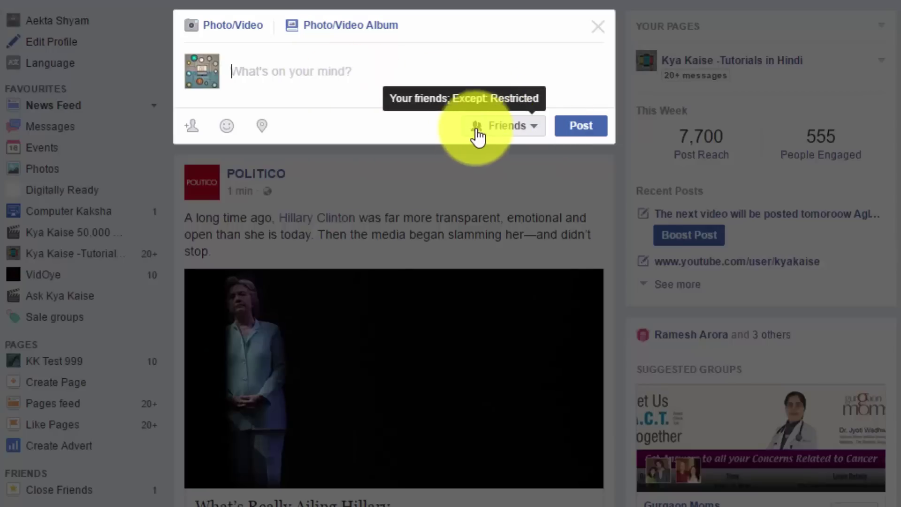
left_click(516, 136)
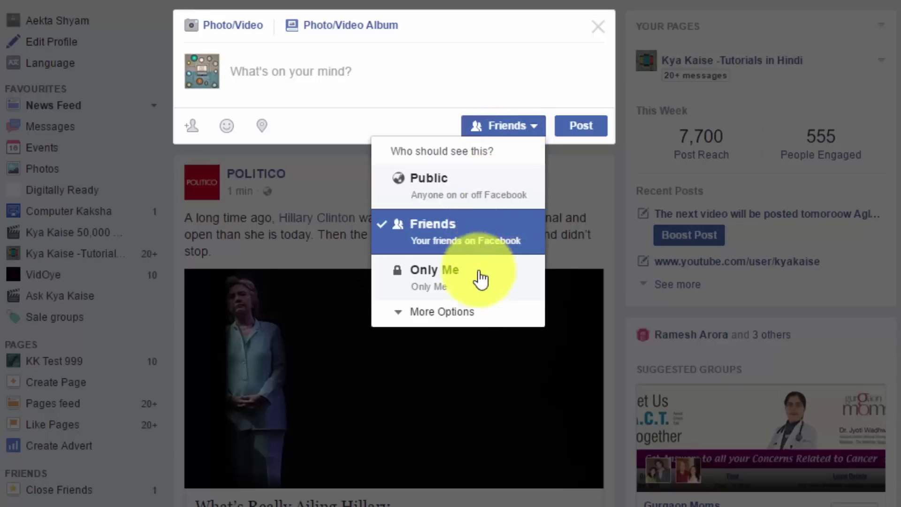
left_click(463, 315)
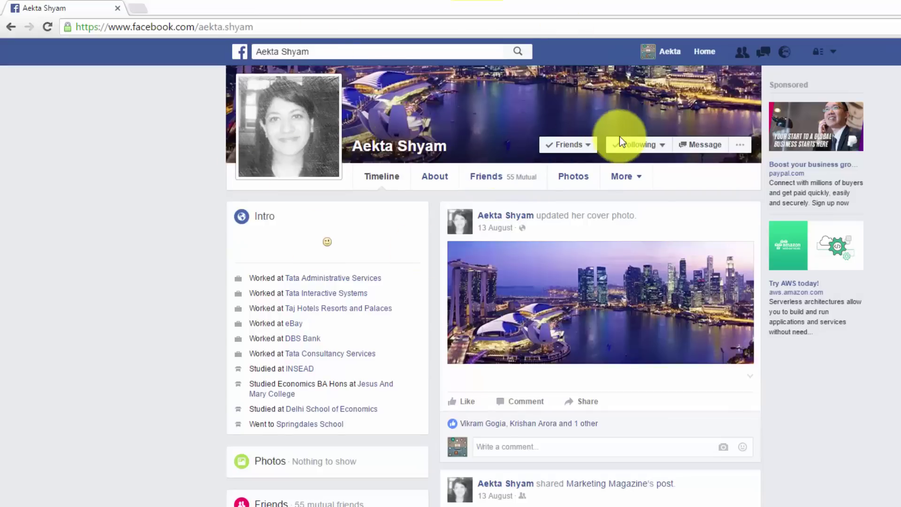
Examine the friendship options on the friend's profile, including the option to unfriend.
mouse_move(582, 151)
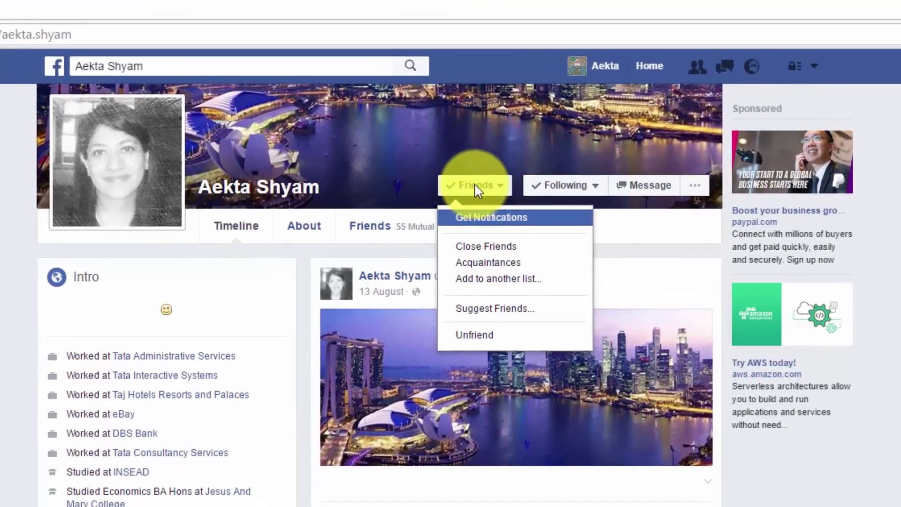
left_click(510, 168)
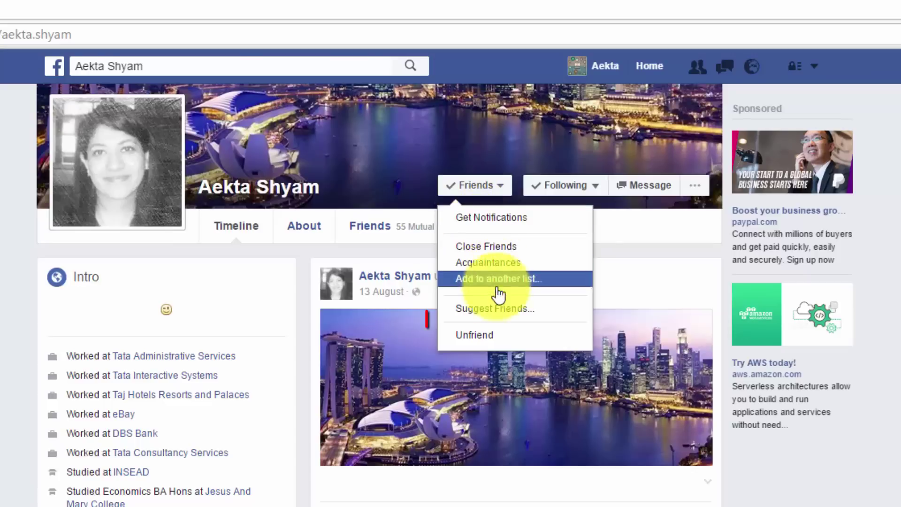
left_click(497, 340)
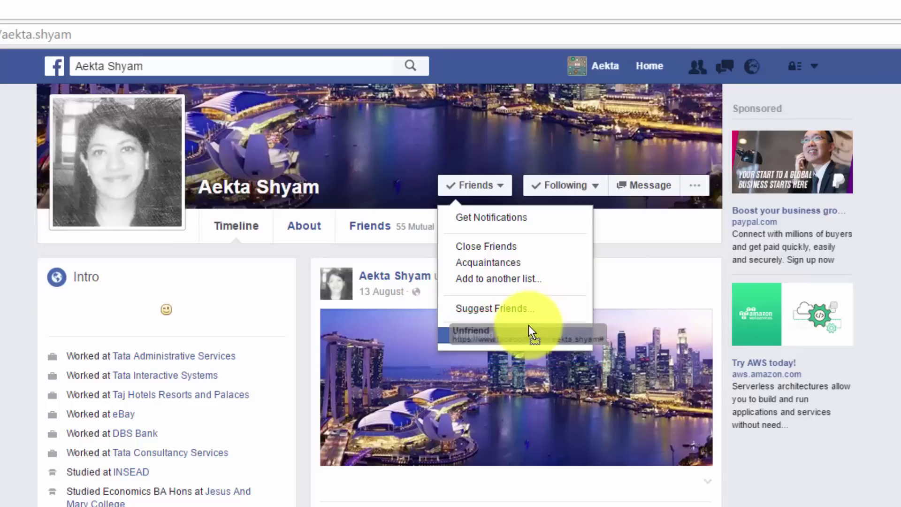
Open the friend's conversation from the recent messages to inspect its chat options, and show the additional actions on the friend's profile.
left_click(732, 69)
left_click(732, 68)
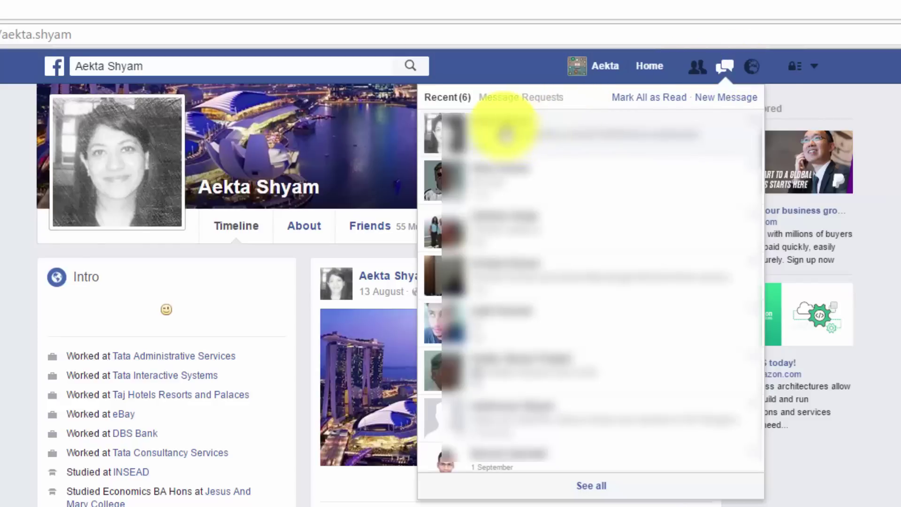
left_click(897, 349)
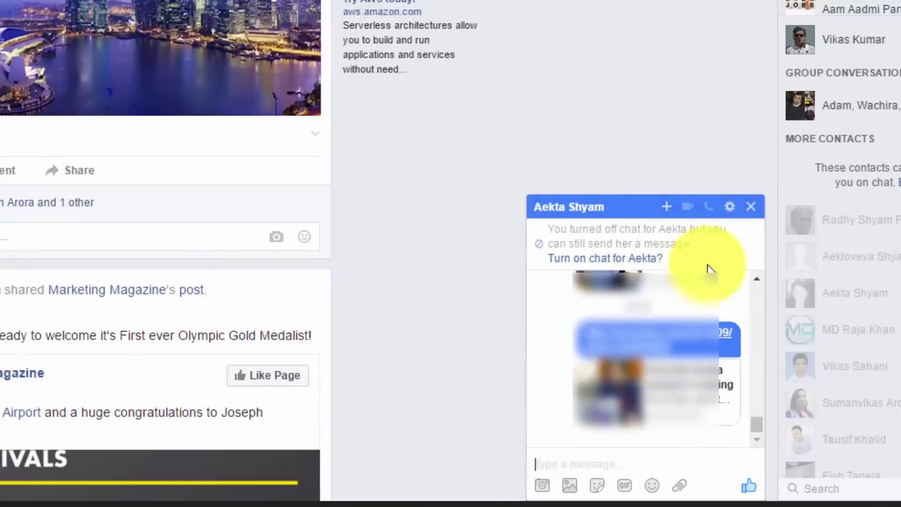
left_click(731, 206)
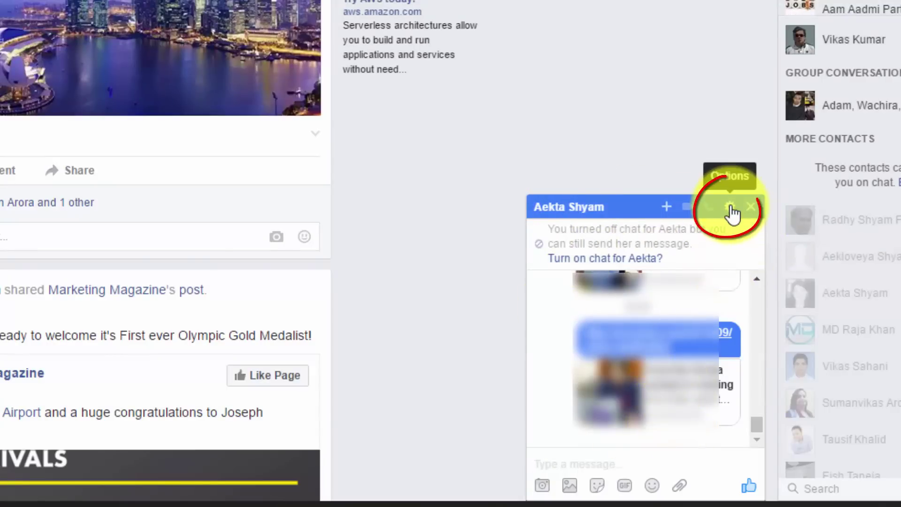
left_click(731, 208)
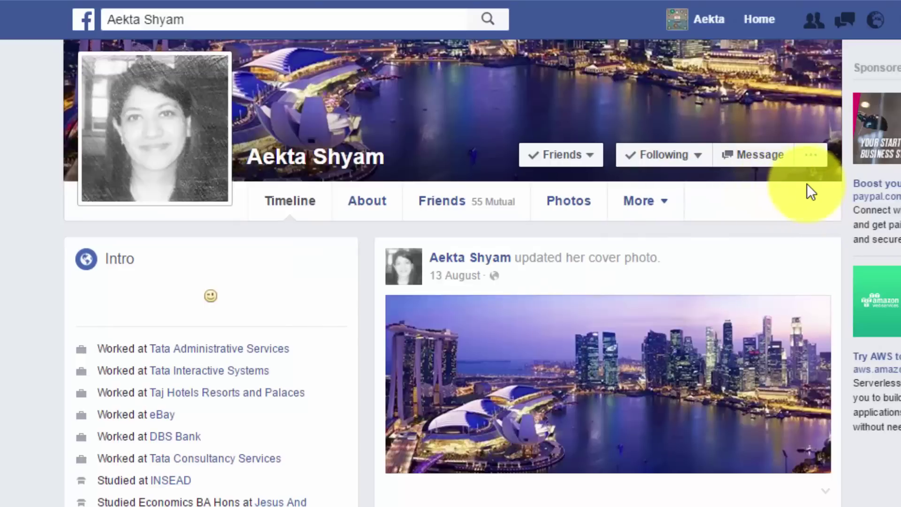
left_click(816, 161)
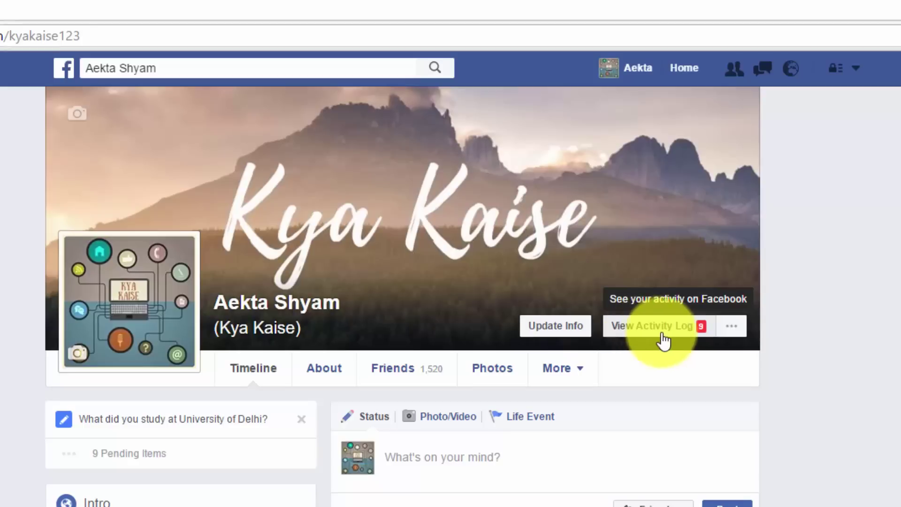
Preview your own timeline with View As to see it as the public does, and dismiss the tip.
left_click(732, 327)
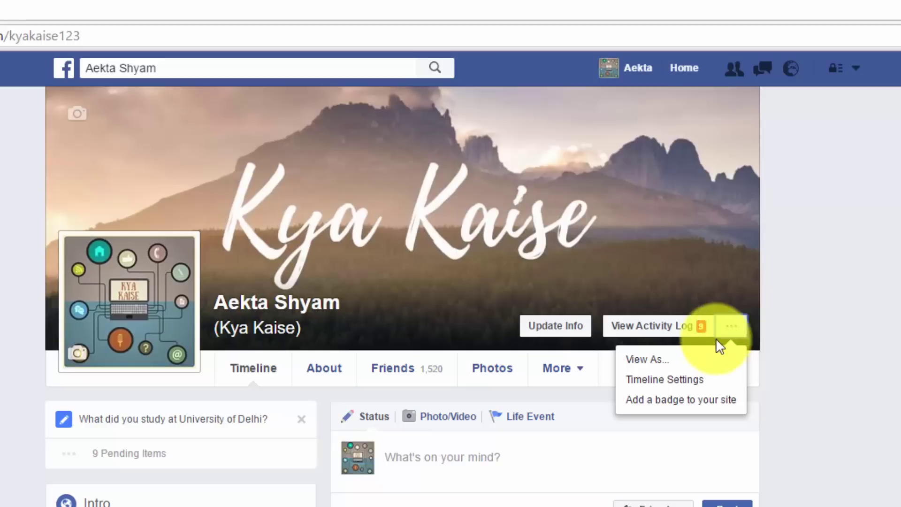
left_click(690, 364)
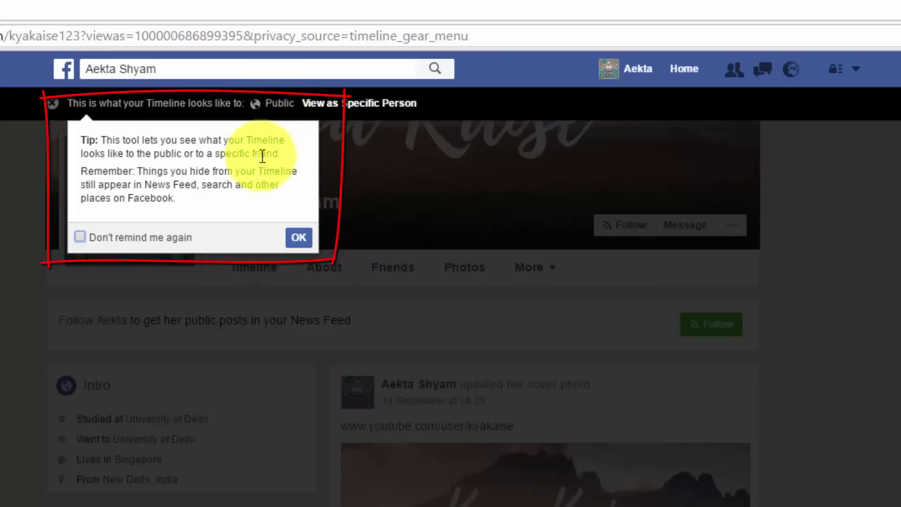
left_click(298, 237)
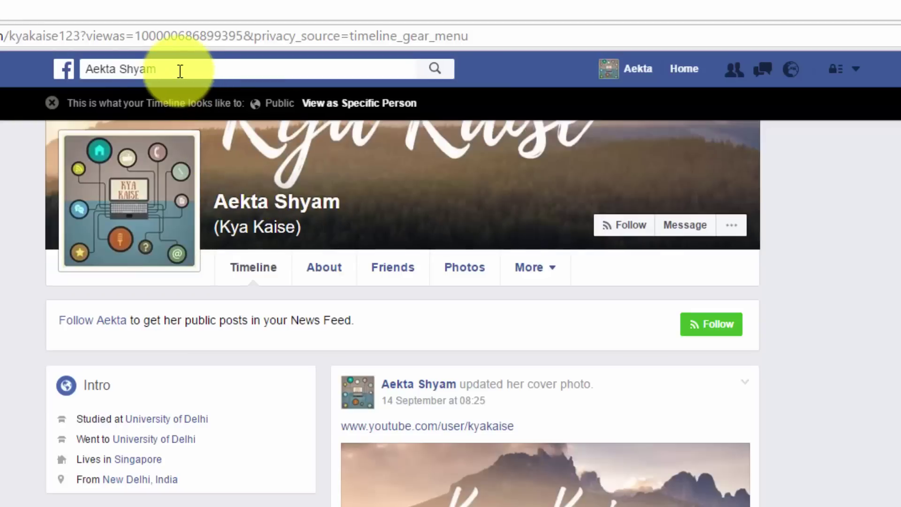
left_click_drag(80, 70, 185, 68)
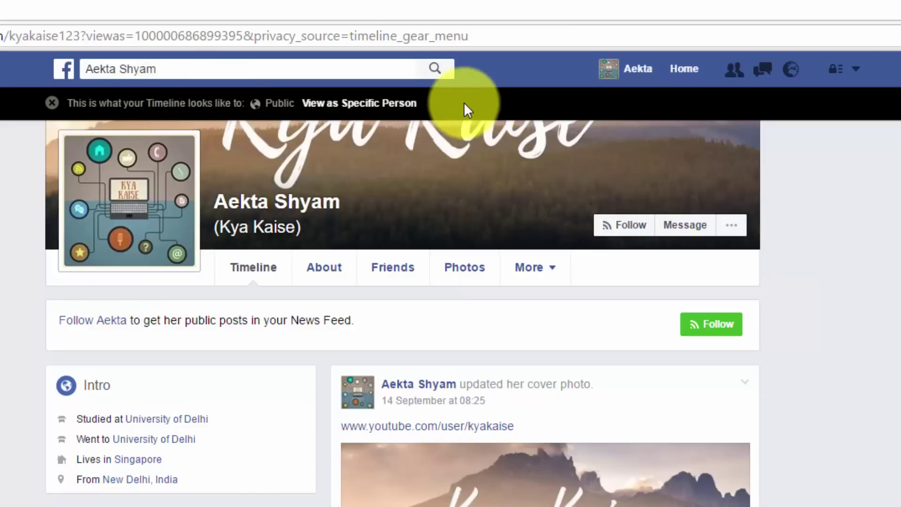
Preview the timeline as a specific person by entering a friend's name, and look through the posts that friend can see.
left_click(403, 112)
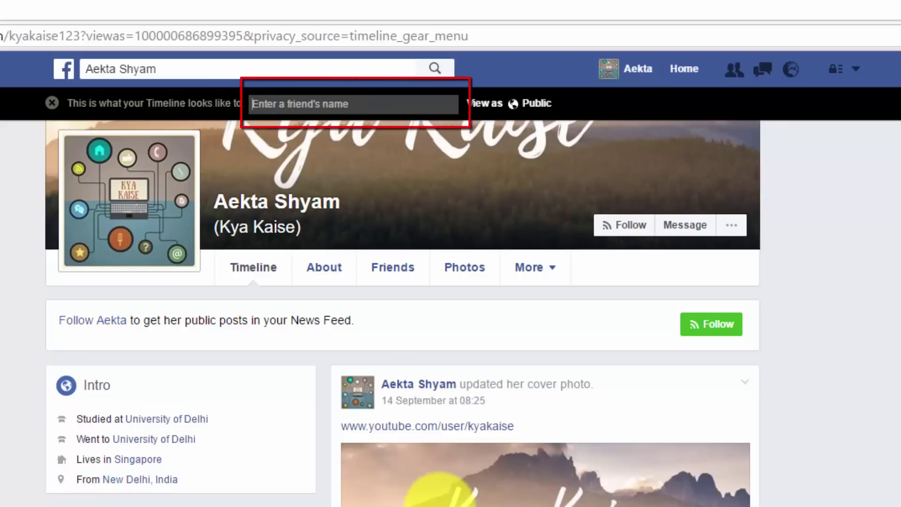
type("vikas")
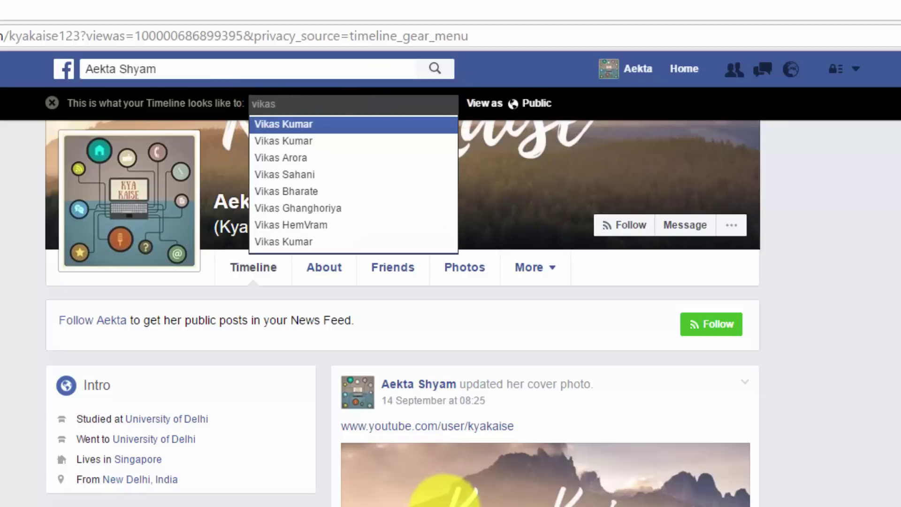
left_click(261, 124)
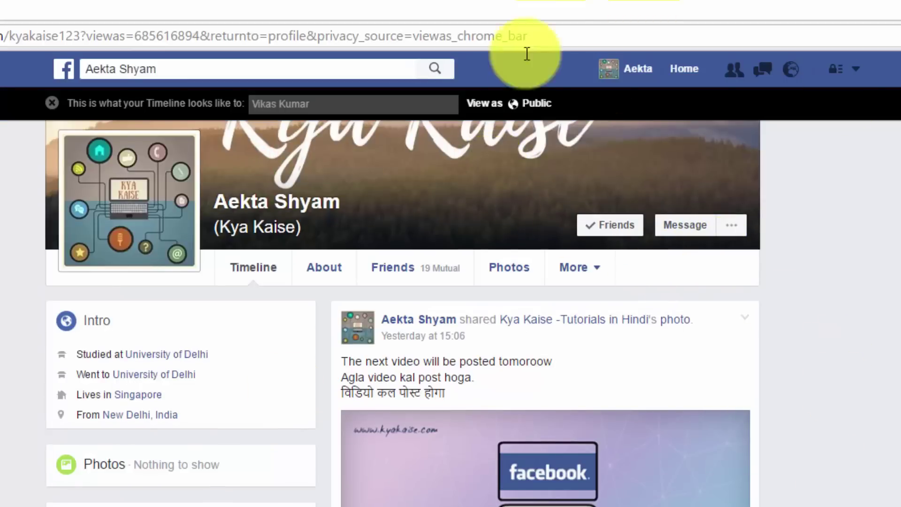
scroll(860, 434, "down", 15)
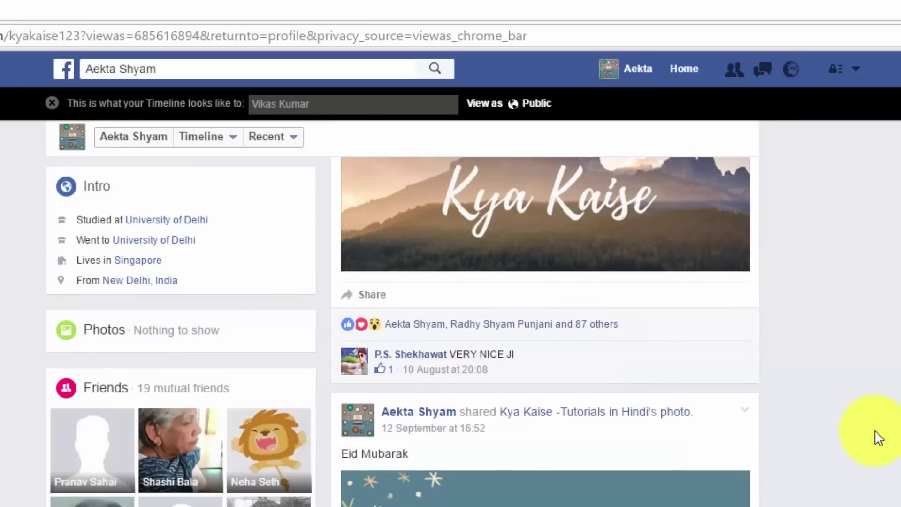
scroll(864, 434, "up", 10)
scroll(891, 450, "up", 5)
Clear the friend's name from the specific-person timeline preview.
left_click(345, 110)
triple_click(343, 107)
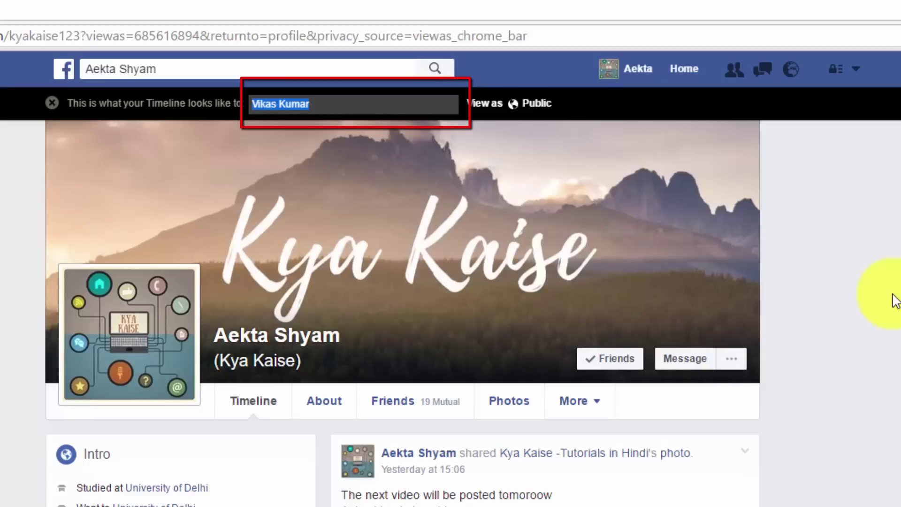
key("BackSpace")
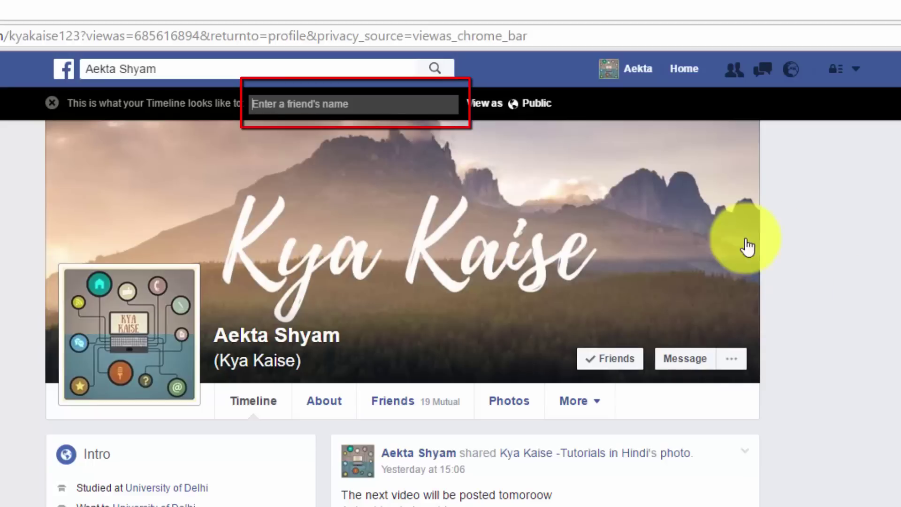